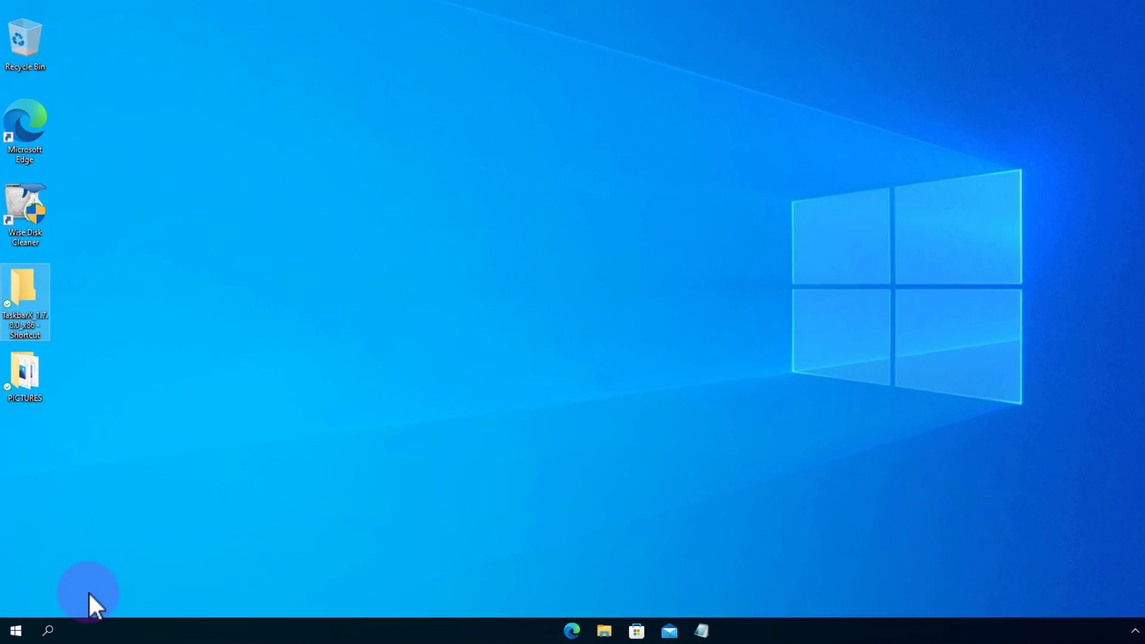
# Step: Search for winver and run it to view the Windows version information
pyautogui.click(42, 632)
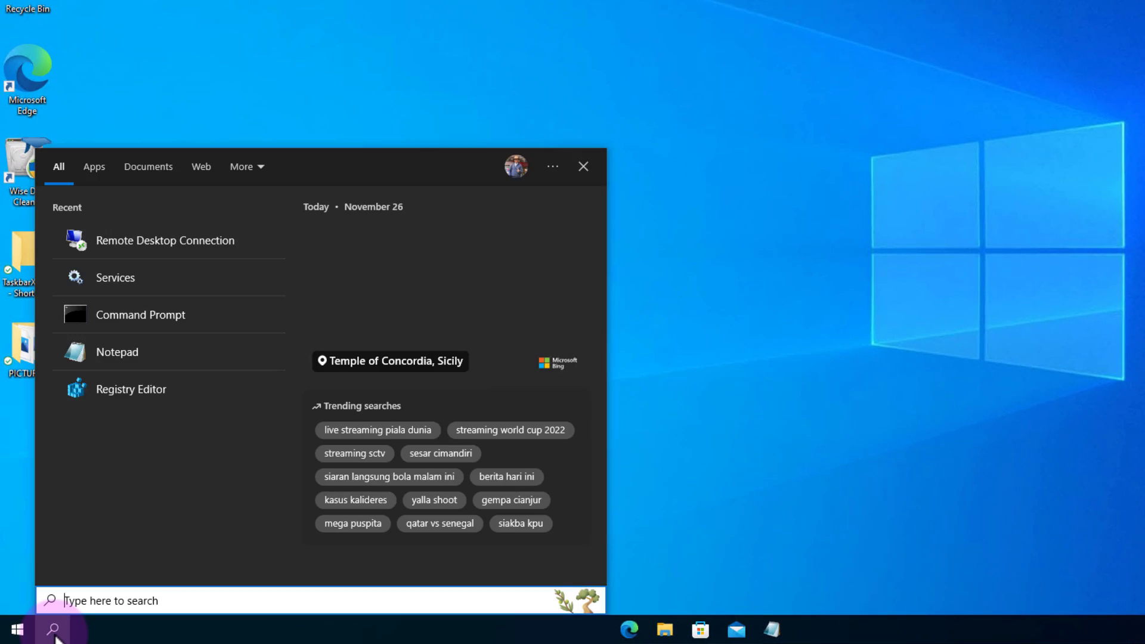
pyautogui.write('winver')
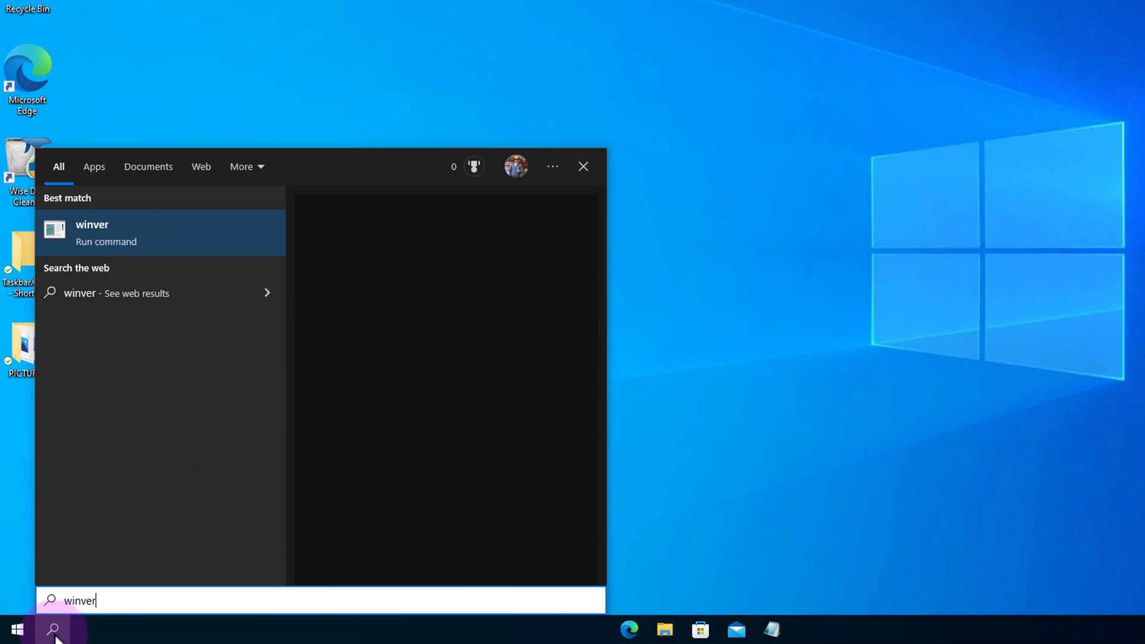
pyautogui.click(468, 271)
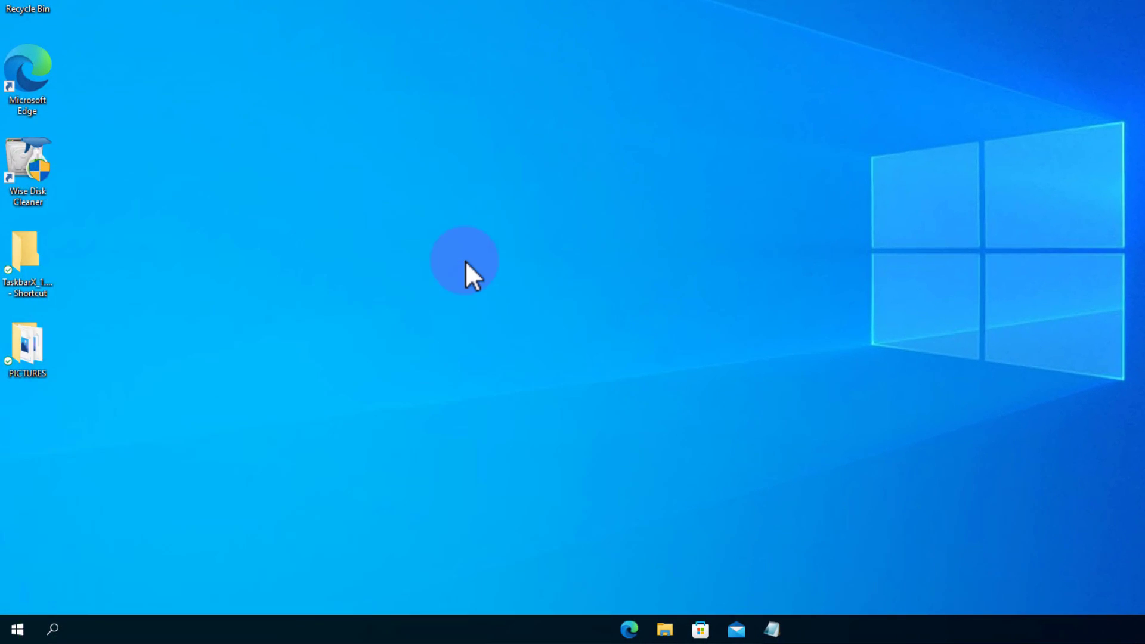
pyautogui.moveTo(221, 0); pyautogui.dragTo(648, 51)
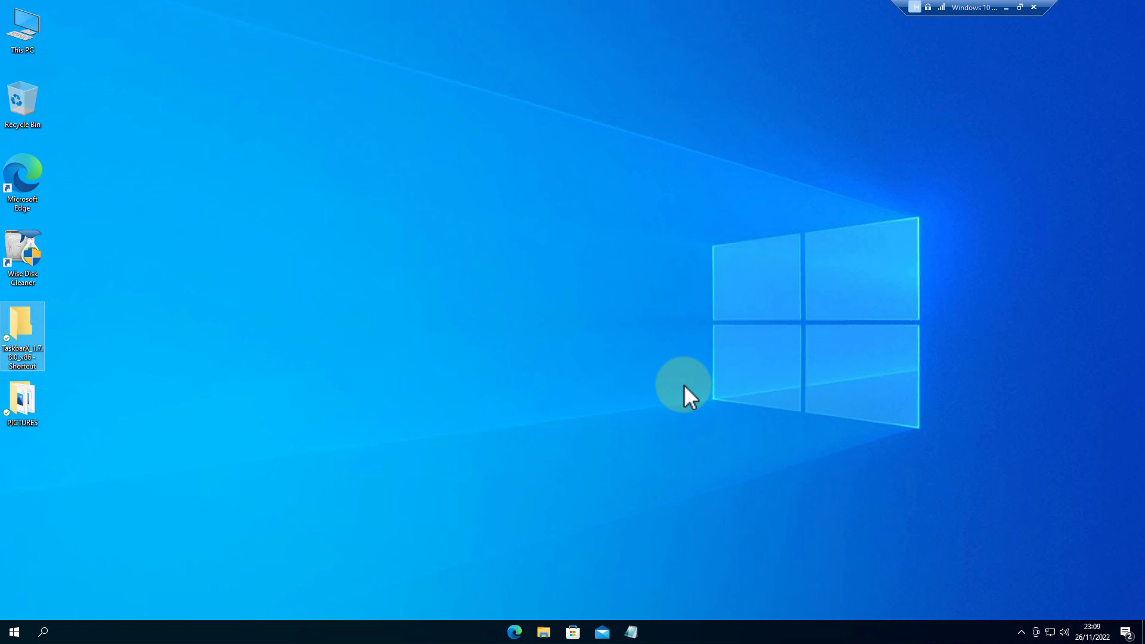
# Step: Open Settings full screen and set Focus assist in the System settings to Priority only
pyautogui.press('super+i')
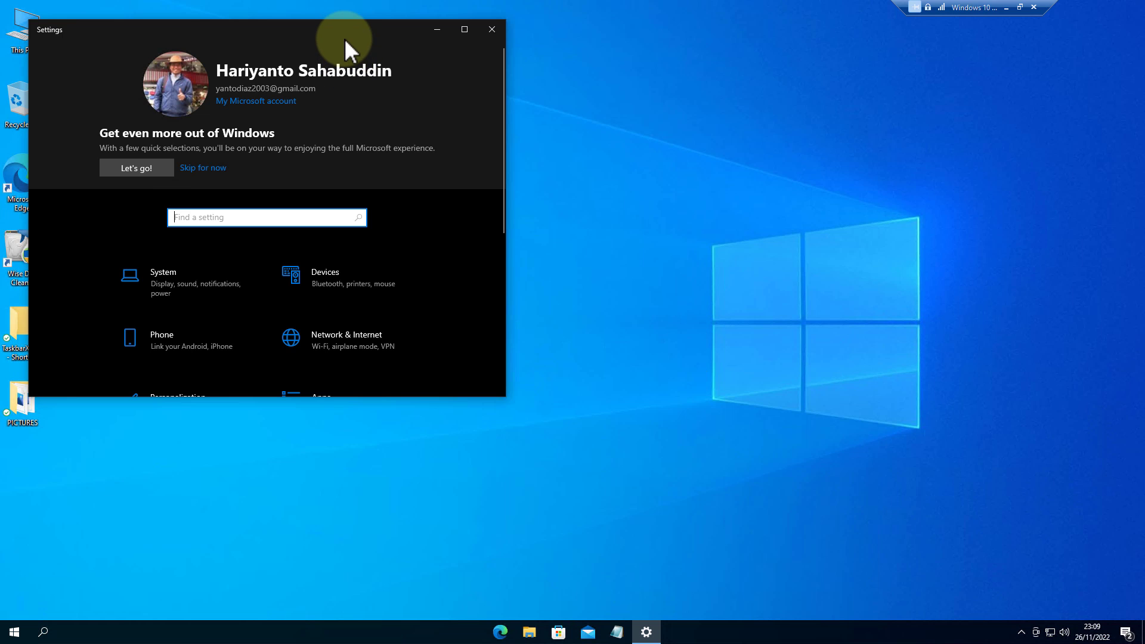
pyautogui.moveTo(346, 40); pyautogui.dragTo(688, 152)
pyautogui.click(689, 151)
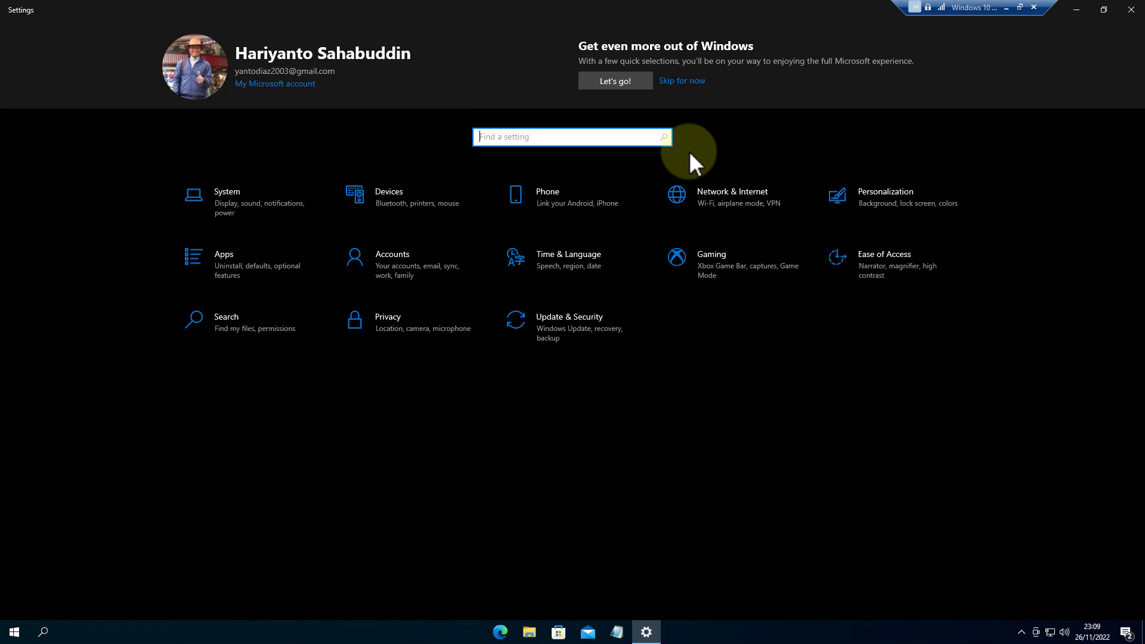
pyautogui.click(294, 205)
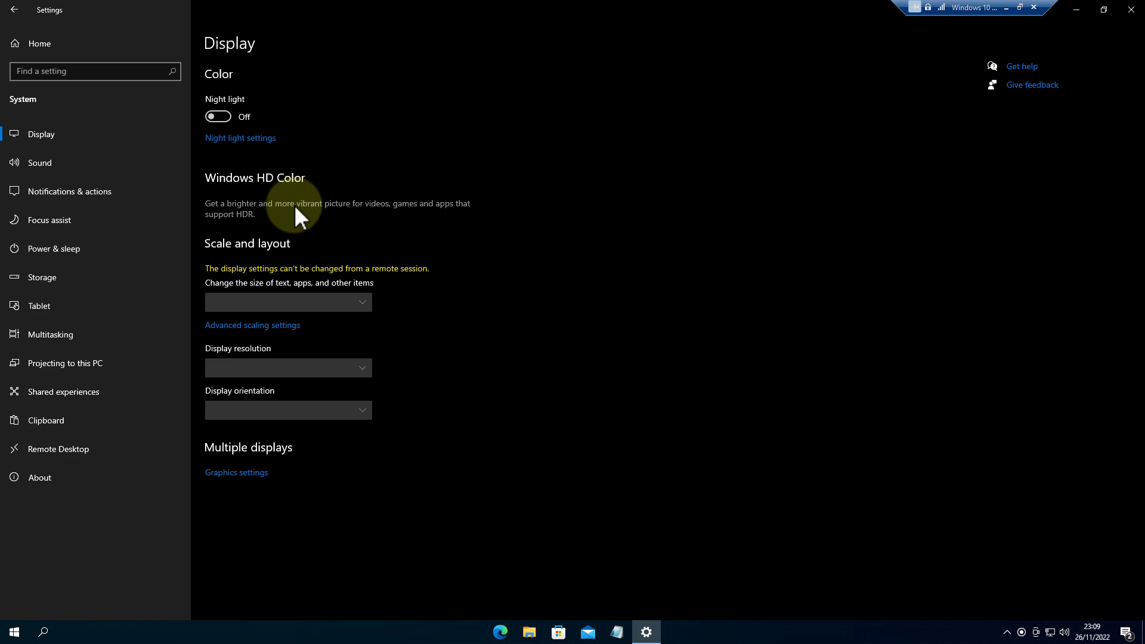
pyautogui.click(70, 191)
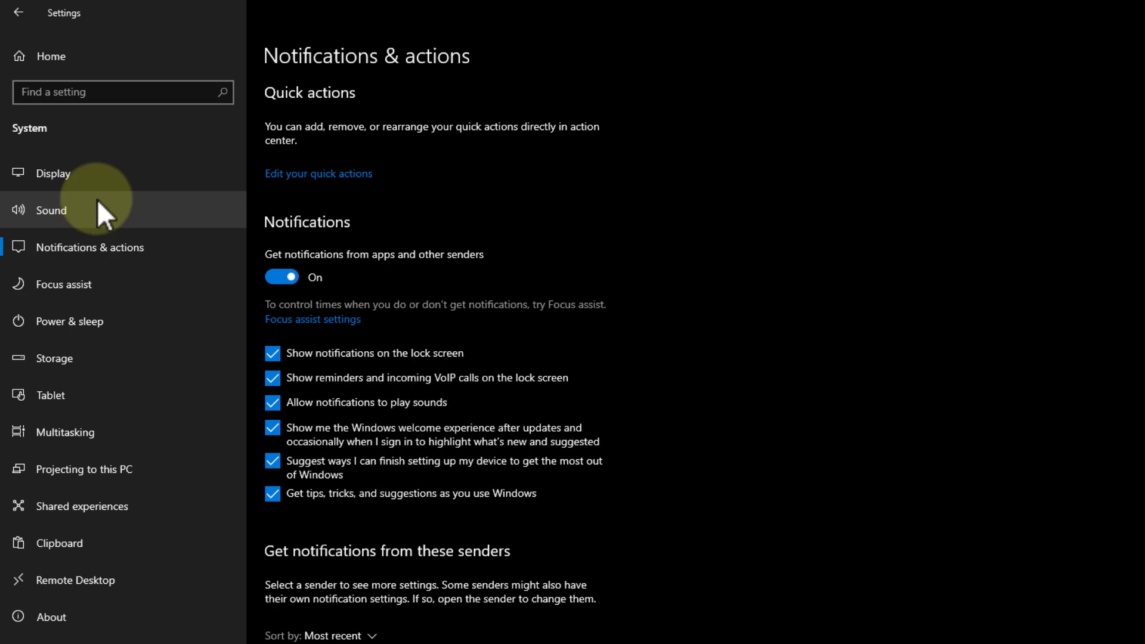
pyautogui.click(107, 289)
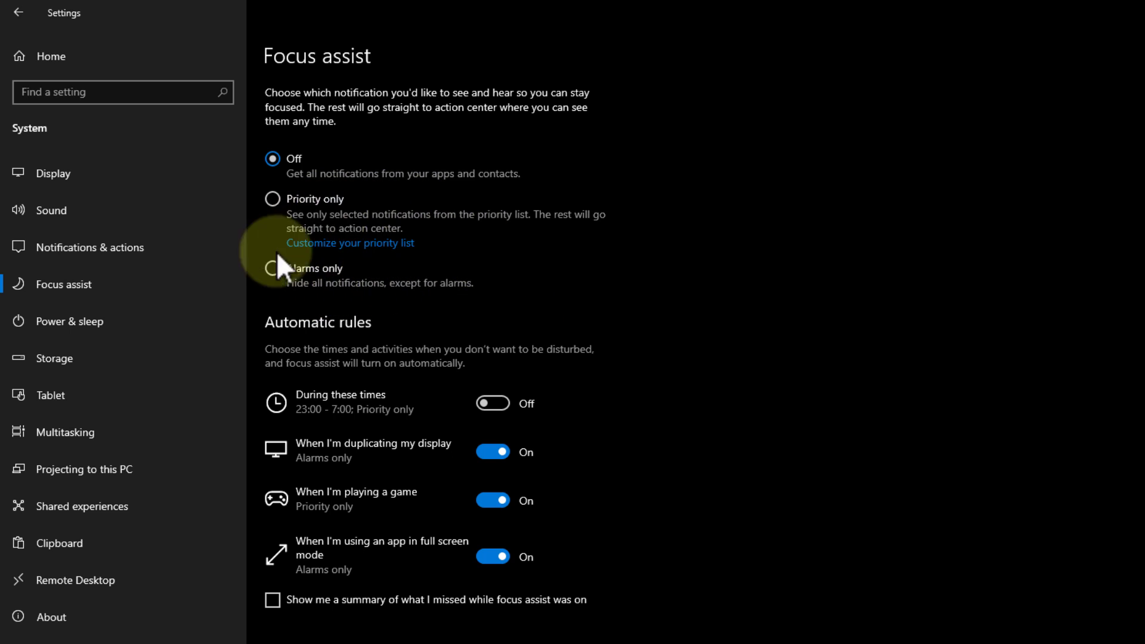
pyautogui.click(279, 201)
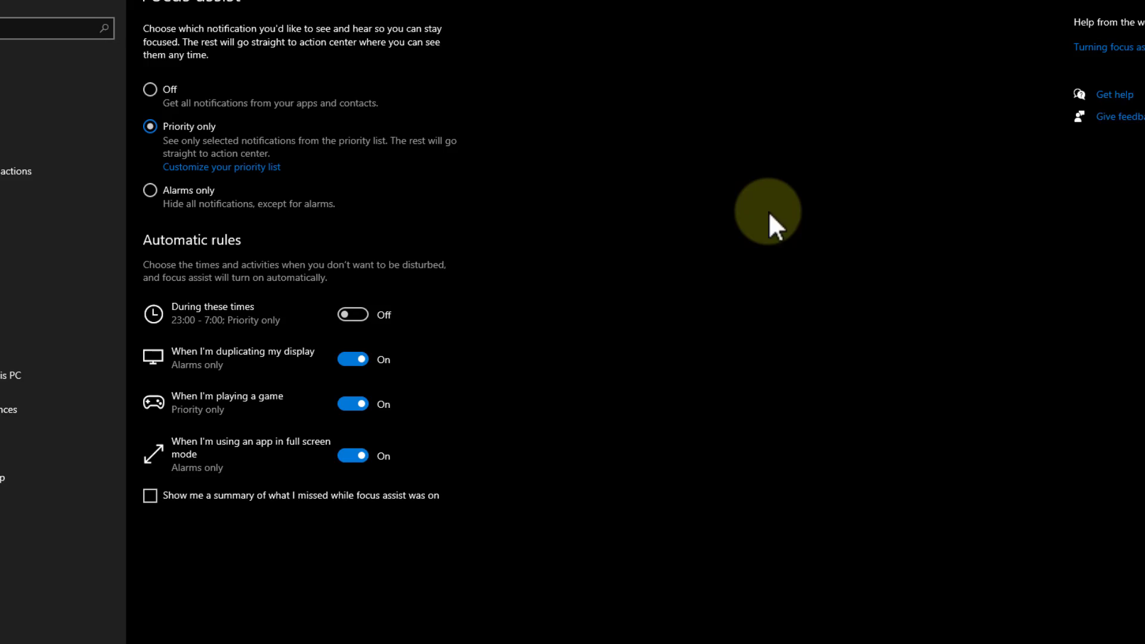
# Step: Review the notifications in the action center, close it and minimize the Settings window
pyautogui.click(1122, 630)
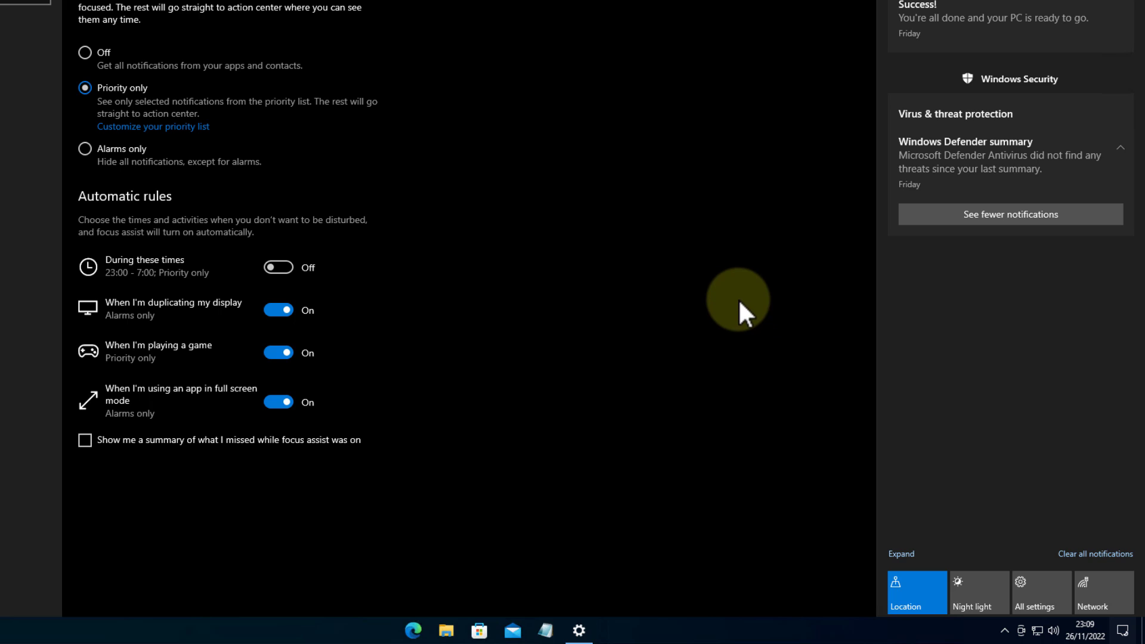
pyautogui.click(738, 297)
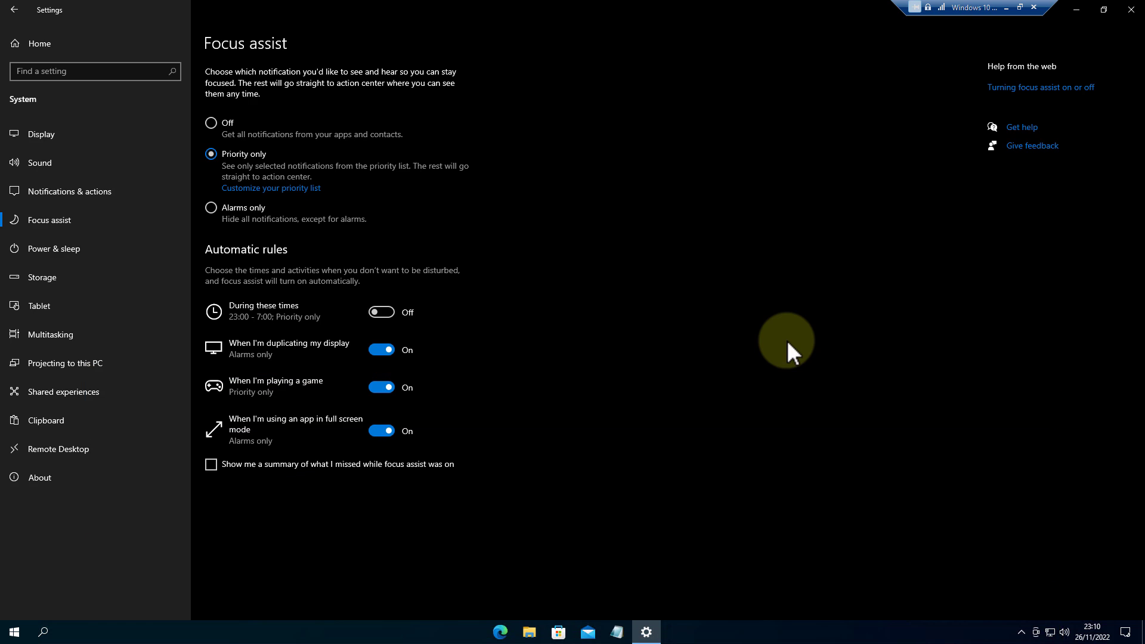
pyautogui.click(1079, 8)
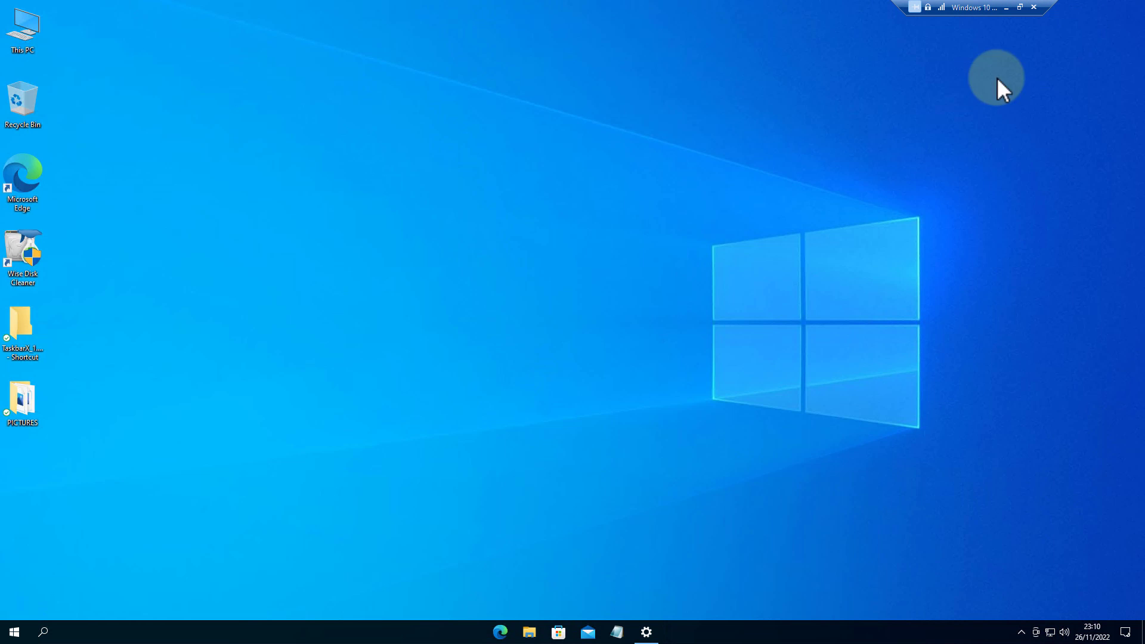
# Step: Open the PICTURES folder on the desktop and view the "docking station 1" image
pyautogui.doubleClick(14, 411)
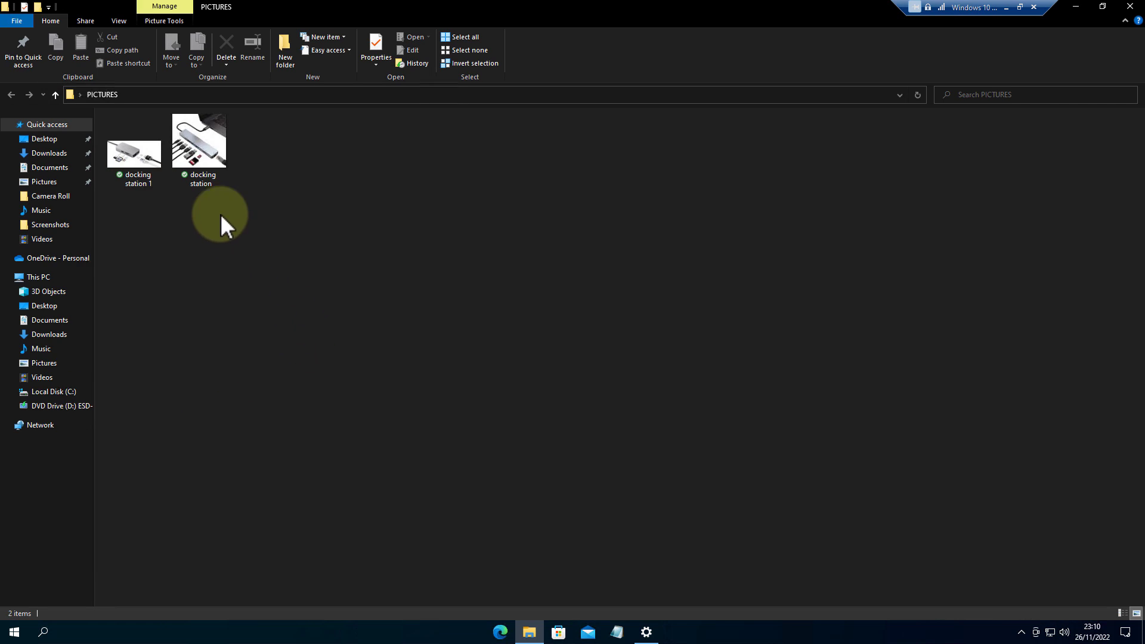
pyautogui.doubleClick(134, 154)
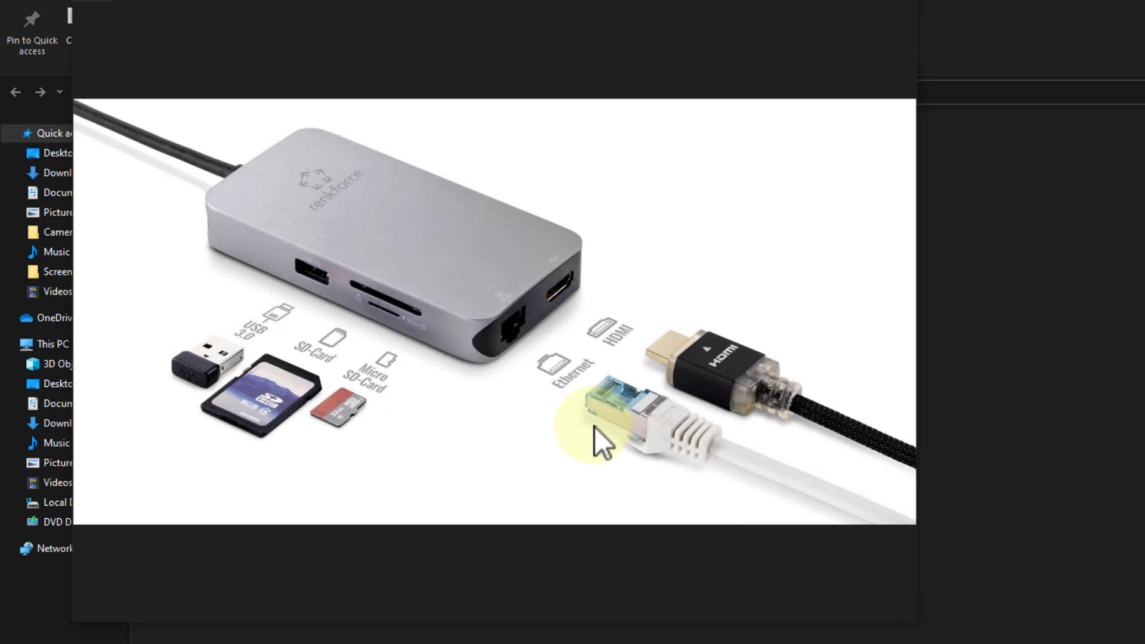
pyautogui.moveTo(232, 1); pyautogui.dragTo(472, 129)
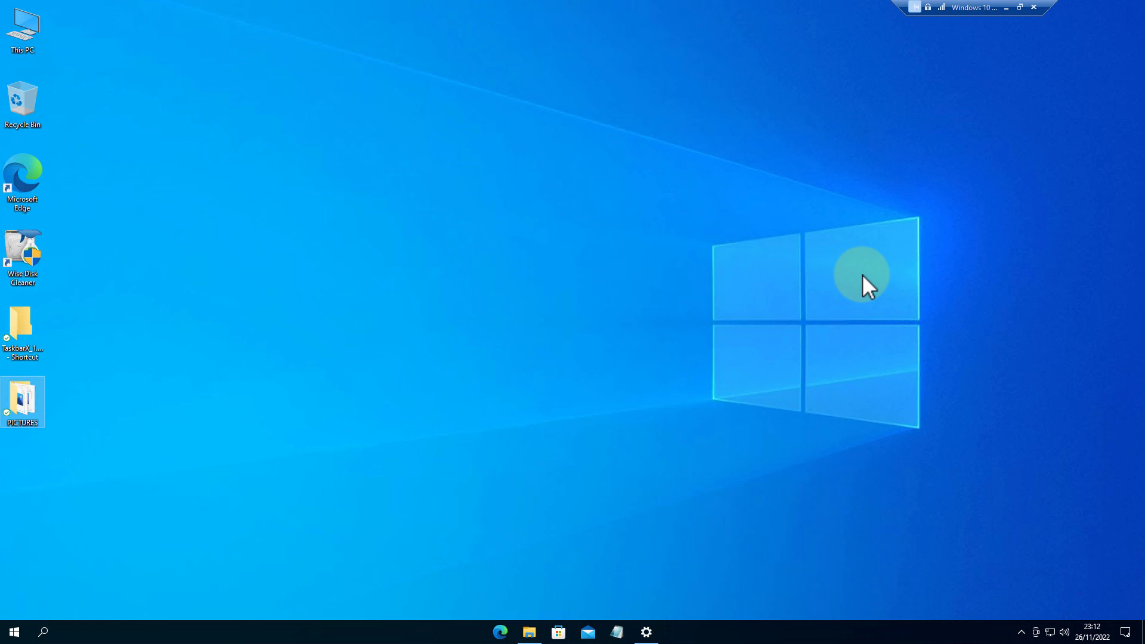
# Step: Return to Settings and open the additional troubleshooters under Update & Security
pyautogui.click(646, 632)
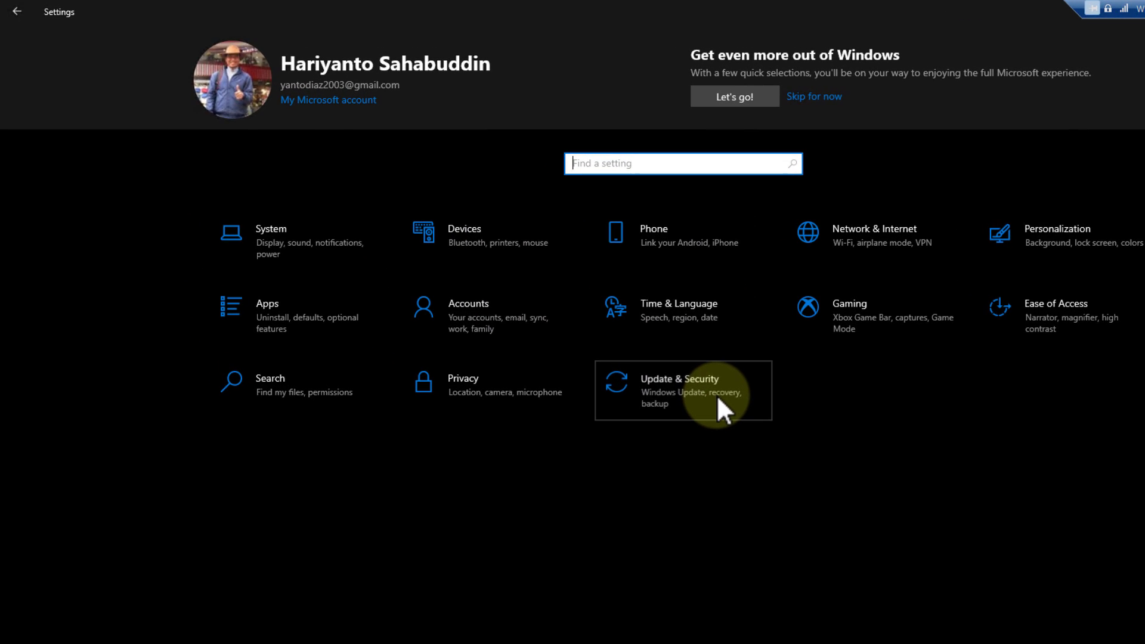
pyautogui.click(716, 395)
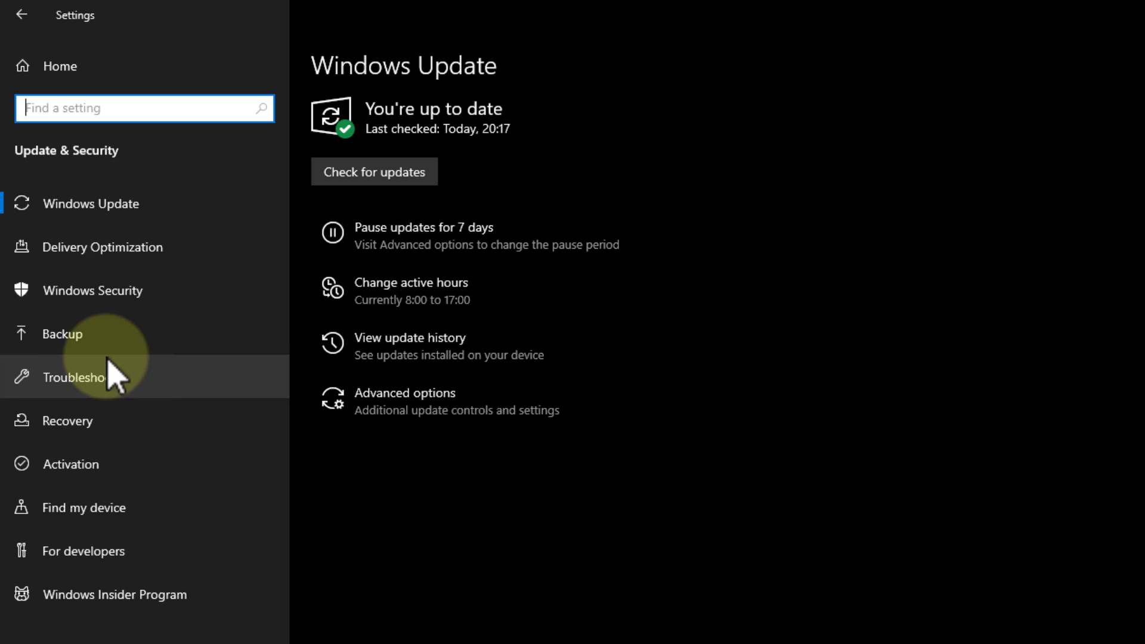
pyautogui.click(113, 386)
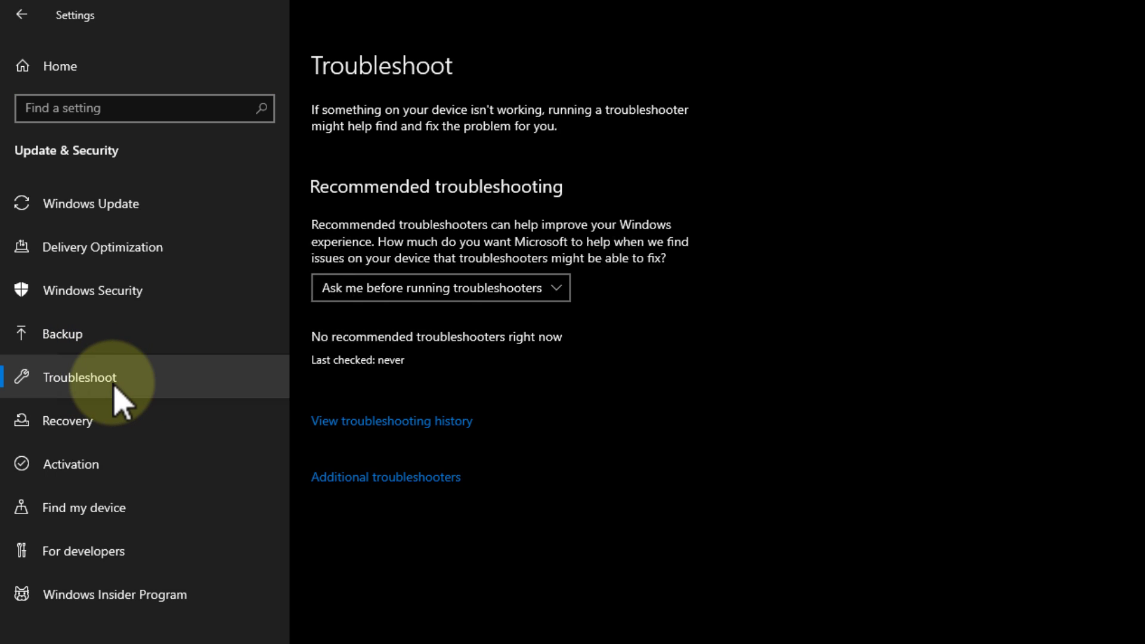
pyautogui.click(414, 480)
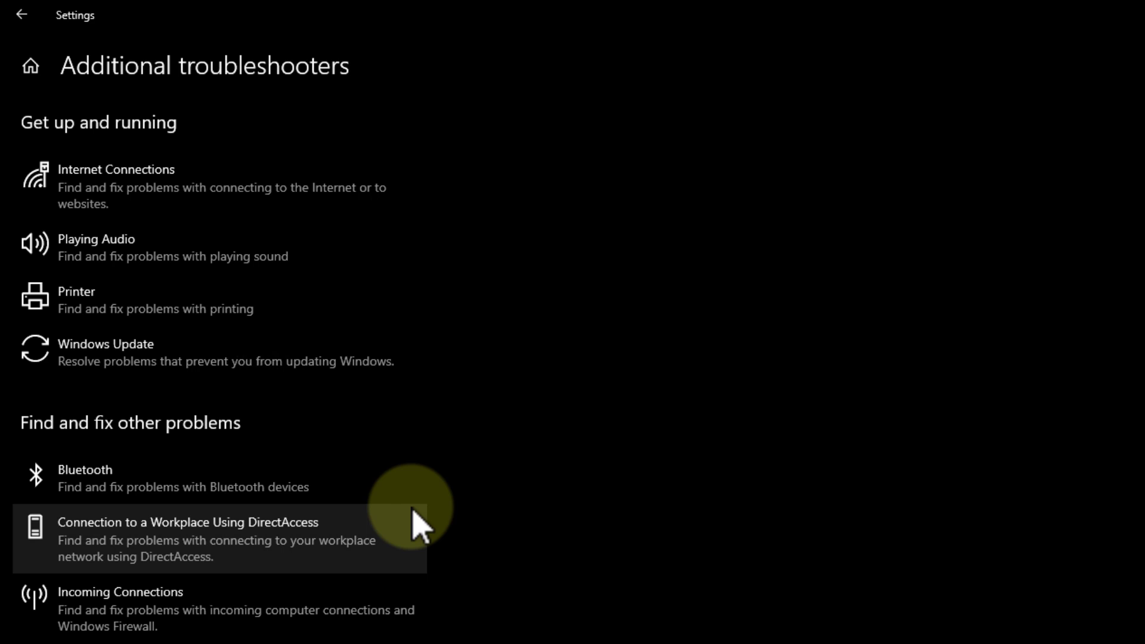
# Step: Expand the Bluetooth, Power and Recording Audio troubleshooters to show their run options, and close Settings
pyautogui.click(244, 480)
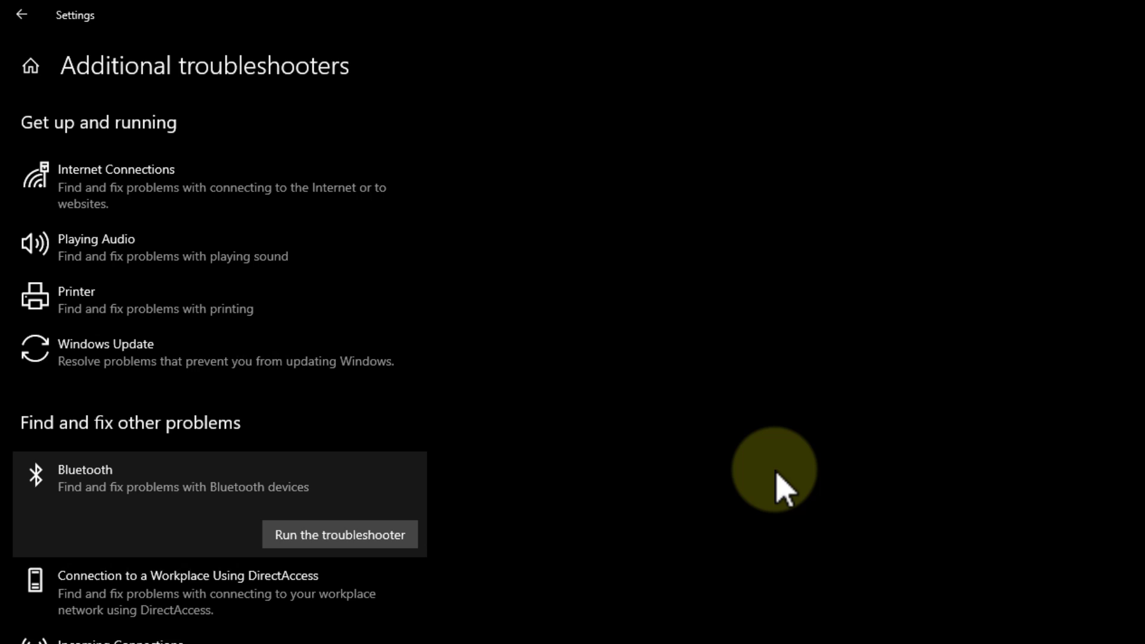
pyautogui.scroll(-4, 779, 486)
pyautogui.click(232, 581)
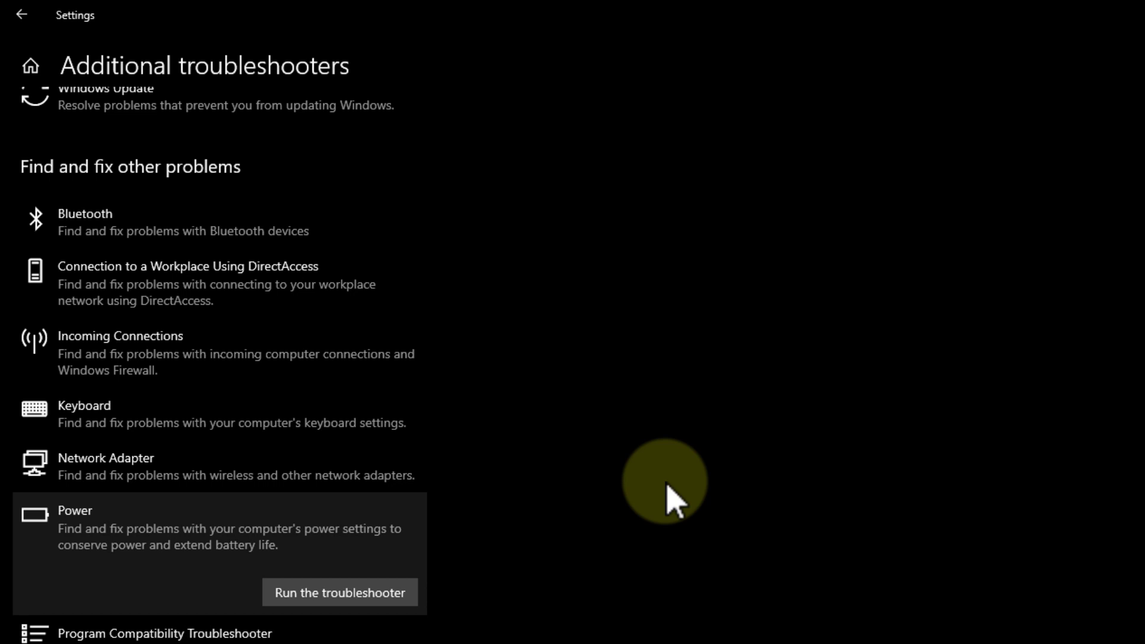
pyautogui.click(161, 580)
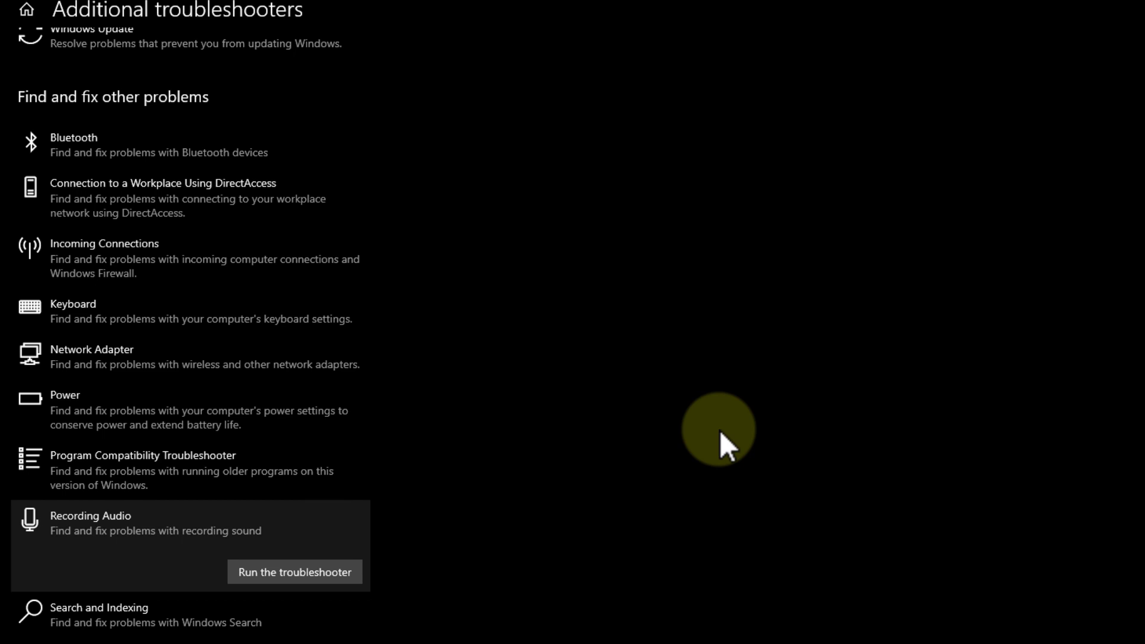
pyautogui.scroll(5, 651, 364)
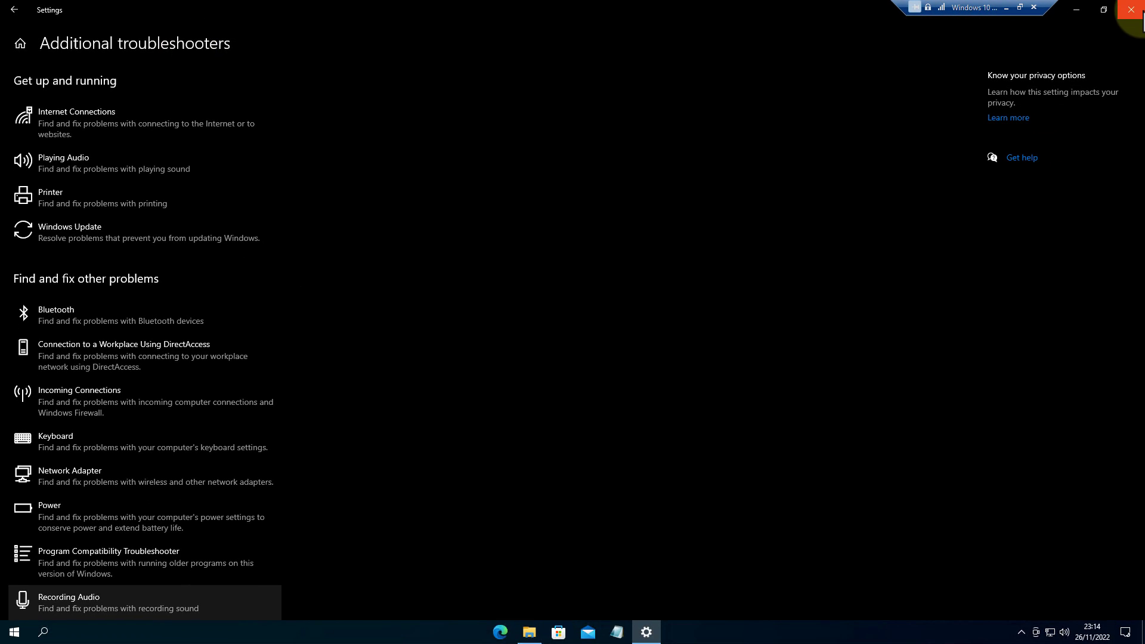
pyautogui.click(1131, 10)
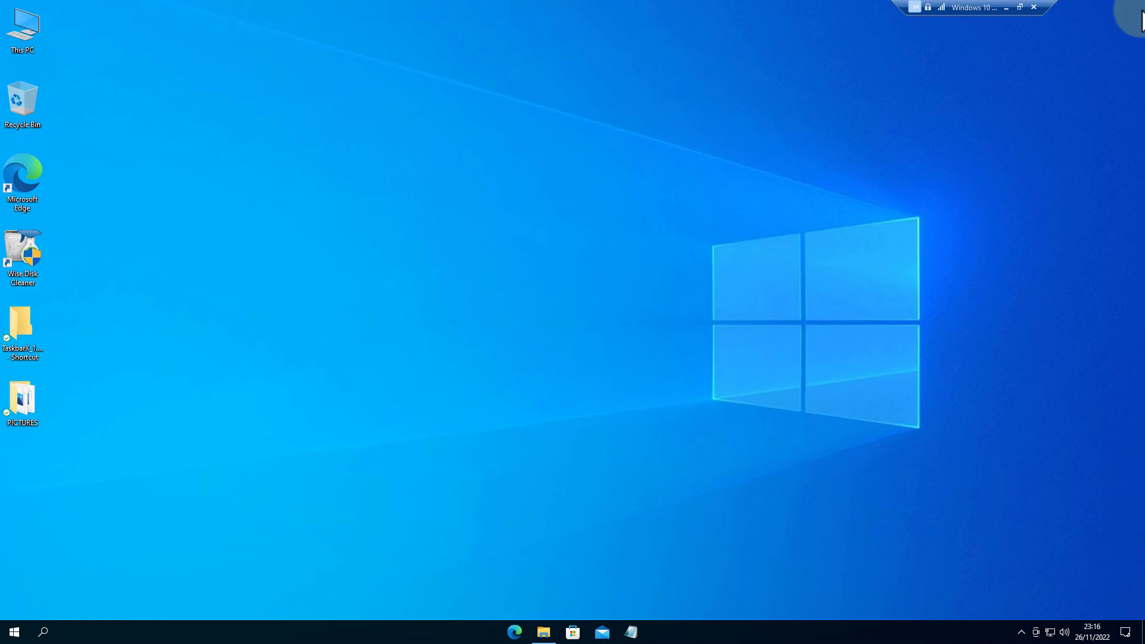
# Step: Reopen Settings and check for Windows updates under Update & Security
pyautogui.press('super+i')
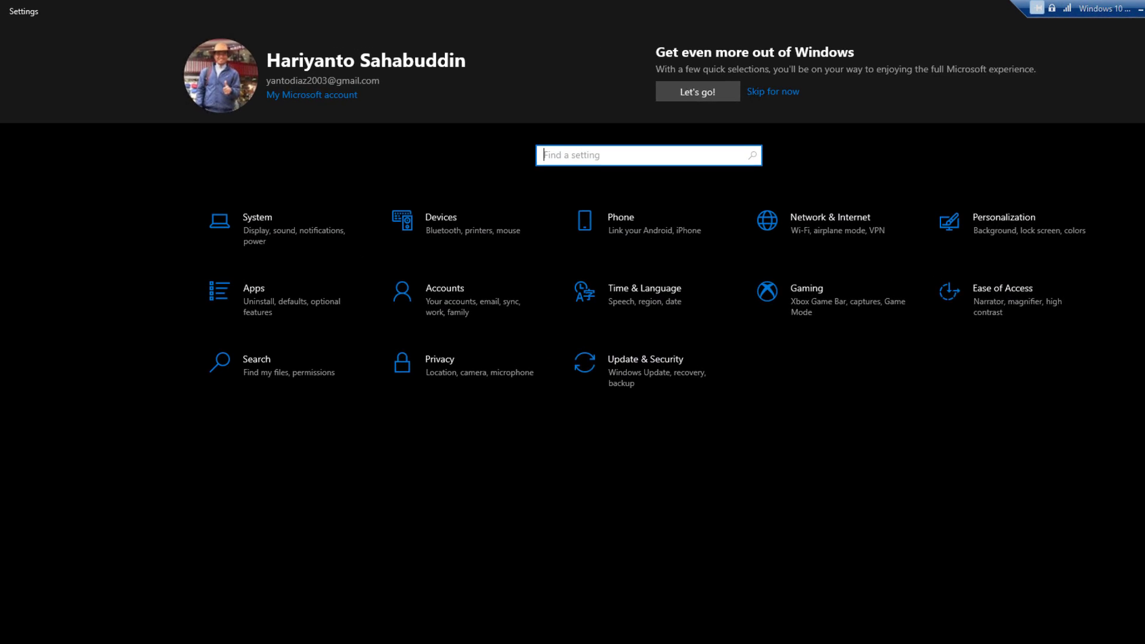
pyautogui.click(702, 380)
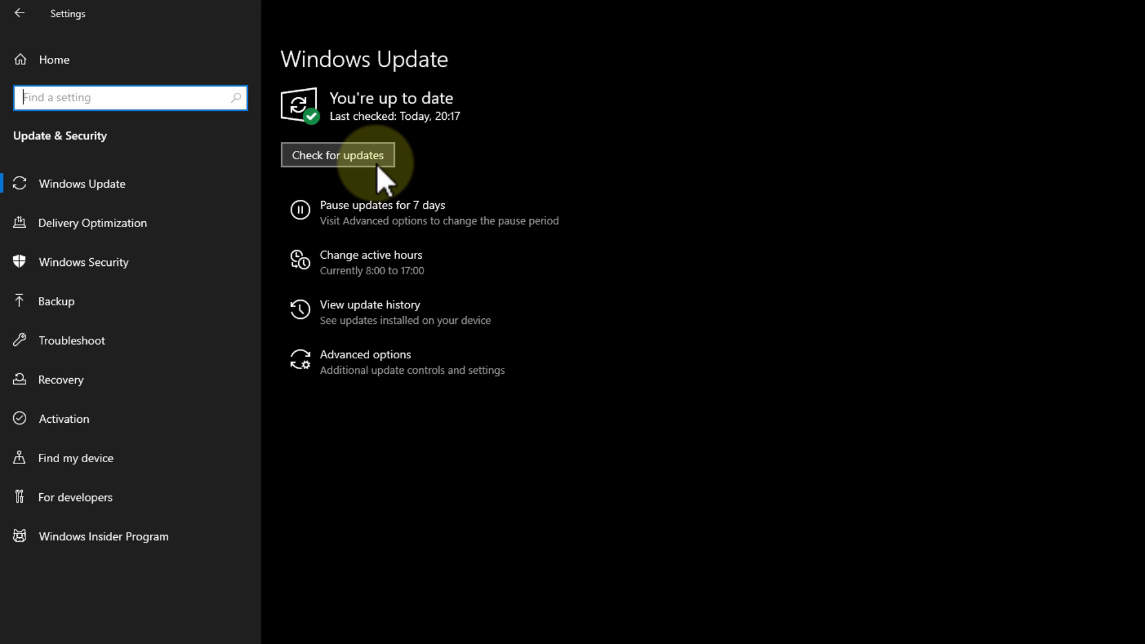
pyautogui.click(377, 164)
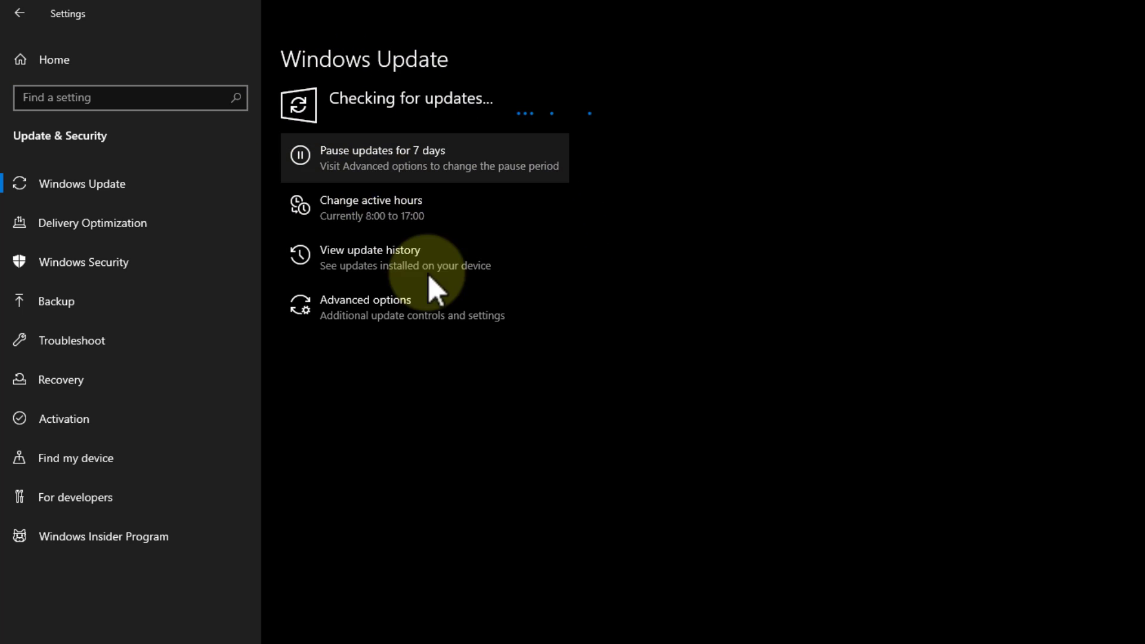